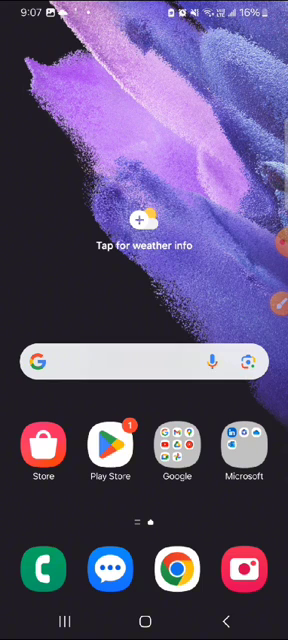
Open the Phone app and dial *#0*# to launch Samsung's diagnostic test menu
left_click(43, 568)
left_click(62, 451)
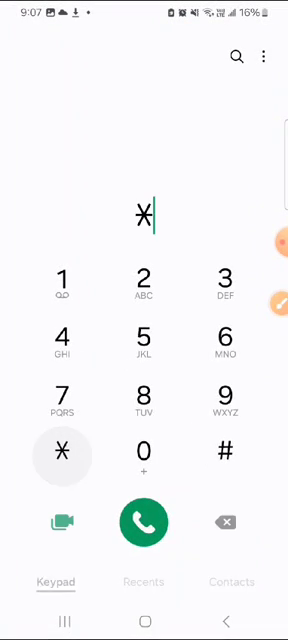
left_click(225, 451)
left_click(143, 451)
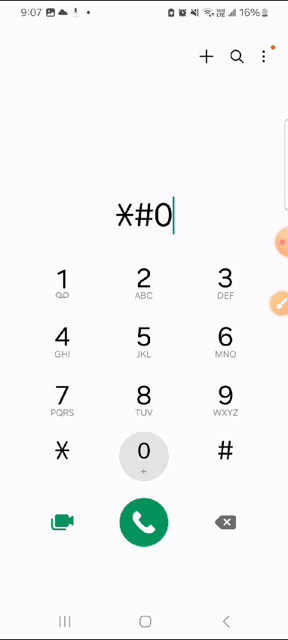
left_click(62, 451)
left_click(225, 451)
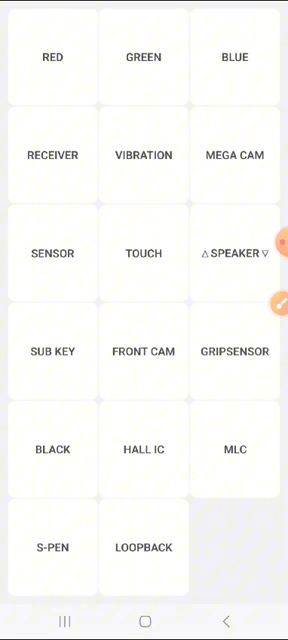
left_click(52, 56)
left_click(144, 320)
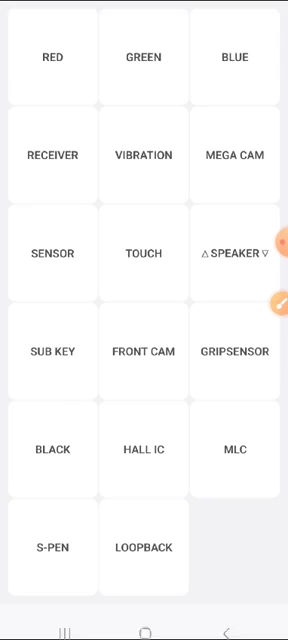
left_click(143, 56)
left_click(144, 320)
left_click(235, 56)
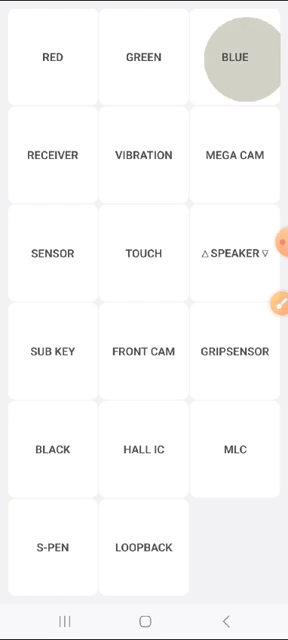
left_click(144, 320)
left_click(52, 155)
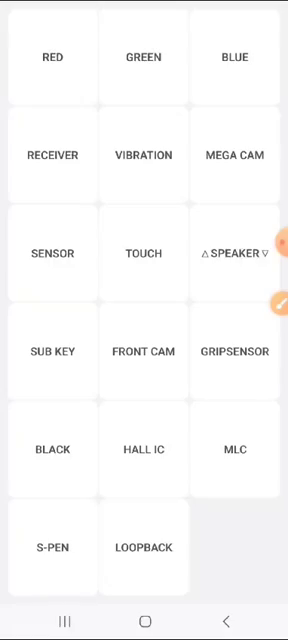
left_click(52, 253)
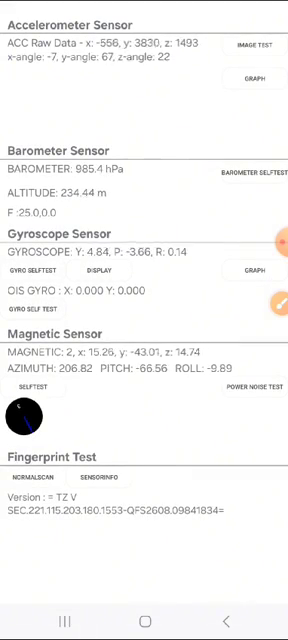
left_click(254, 172)
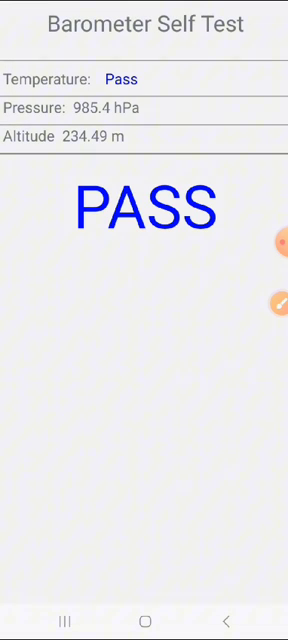
Return to the test grid and switch the SPEAKER playback test on and off
left_click(226, 621)
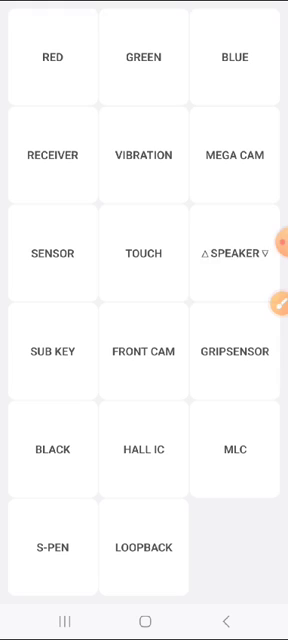
left_click(234, 253)
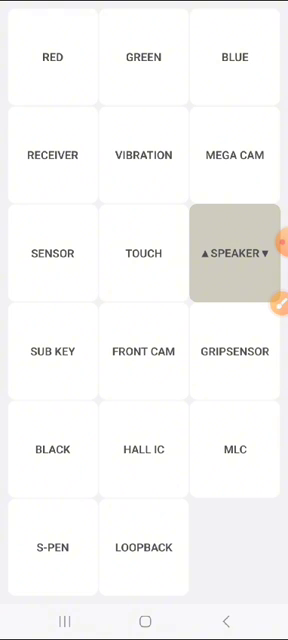
left_click(234, 253)
mouse_move(94, 200)
left_mouse_down()
mouse_move(177, 313)
mouse_move(193, 313)
left_mouse_up()
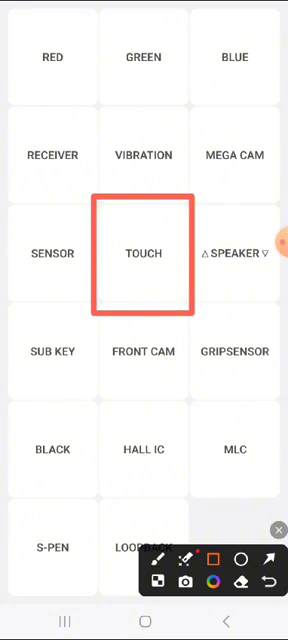
left_click(278, 530)
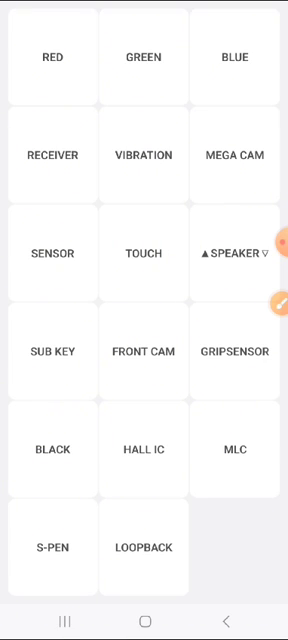
left_click(143, 253)
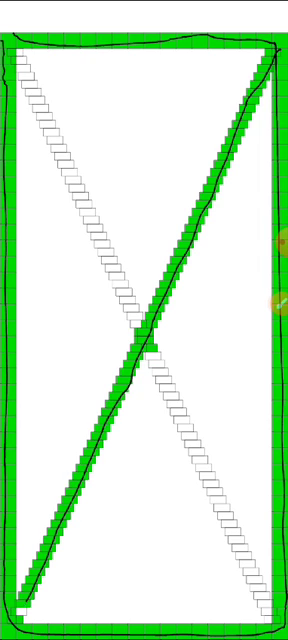
mouse_move(12, 30)
left_mouse_down()
mouse_move(140, 325)
mouse_move(210, 465)
mouse_move(270, 610)
left_mouse_up()
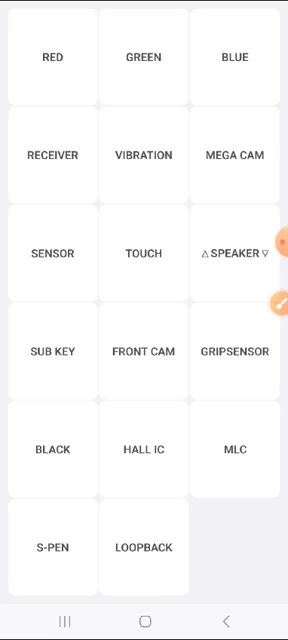
left_click(278, 302)
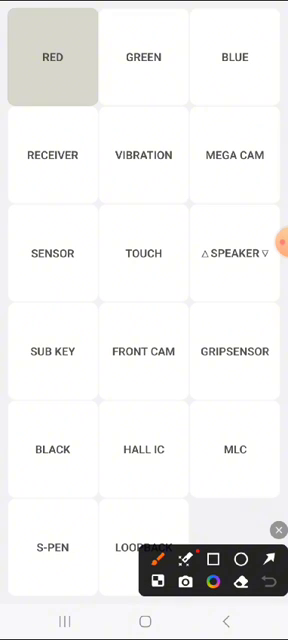